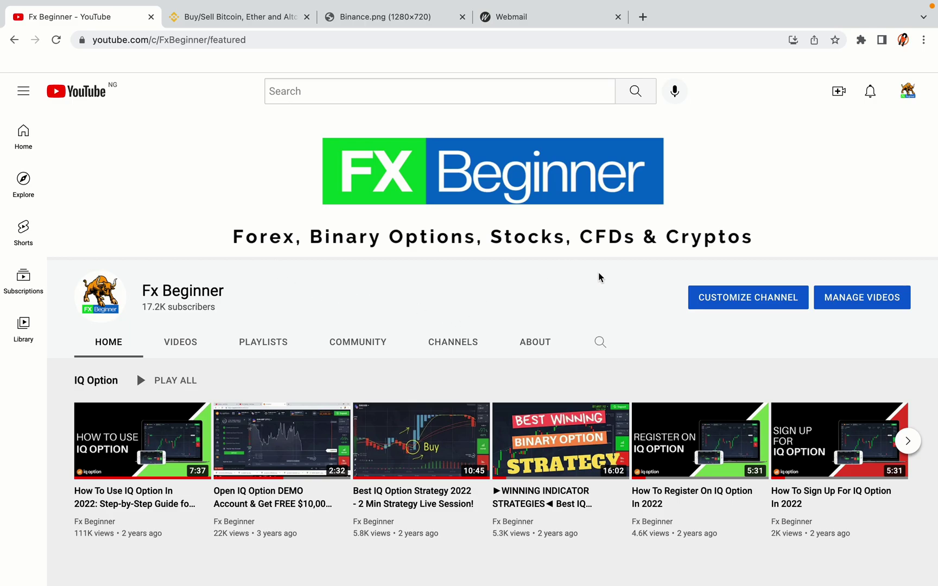
Step: Switch from the YouTube channel to the Binance homepage tab
{"action": "left_click", "coordinate": [235, 16]}
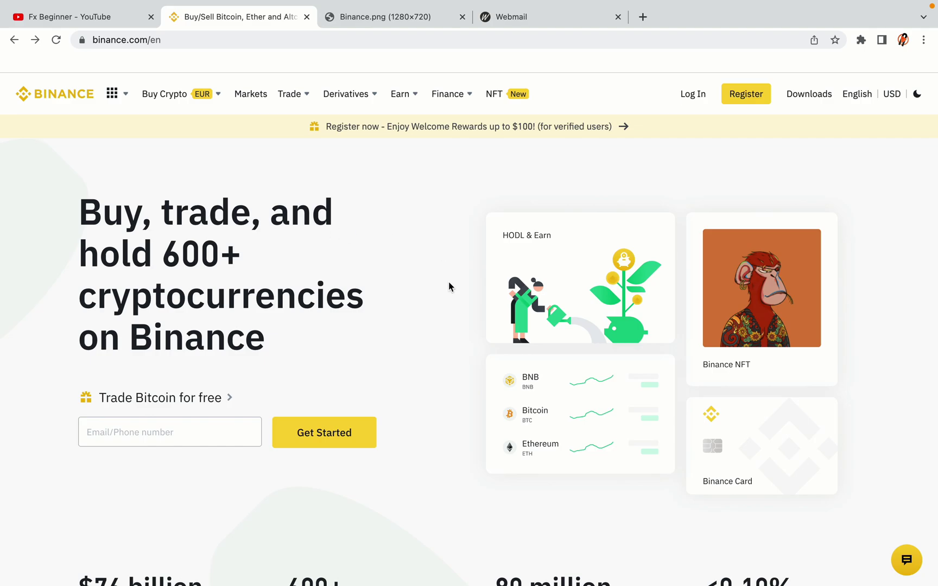
{"action": "scroll", "coordinate": [455, 327], "scroll_direction": "down", "scroll_amount": 1}
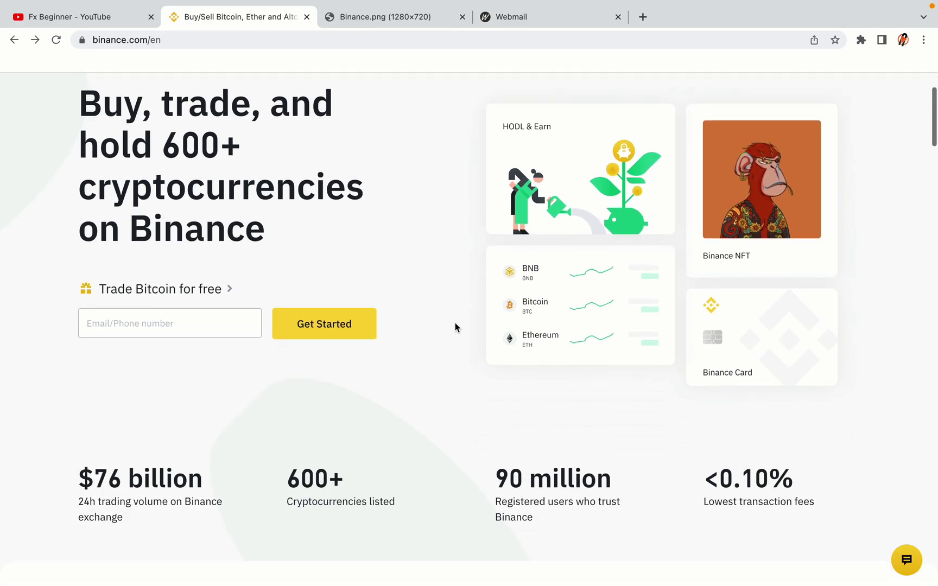
{"action": "scroll", "coordinate": [455, 327], "scroll_direction": "down", "scroll_amount": 2}
{"action": "scroll", "coordinate": [455, 326], "scroll_direction": "down", "scroll_amount": 1}
{"action": "scroll", "coordinate": [455, 327], "scroll_direction": "down", "scroll_amount": 1}
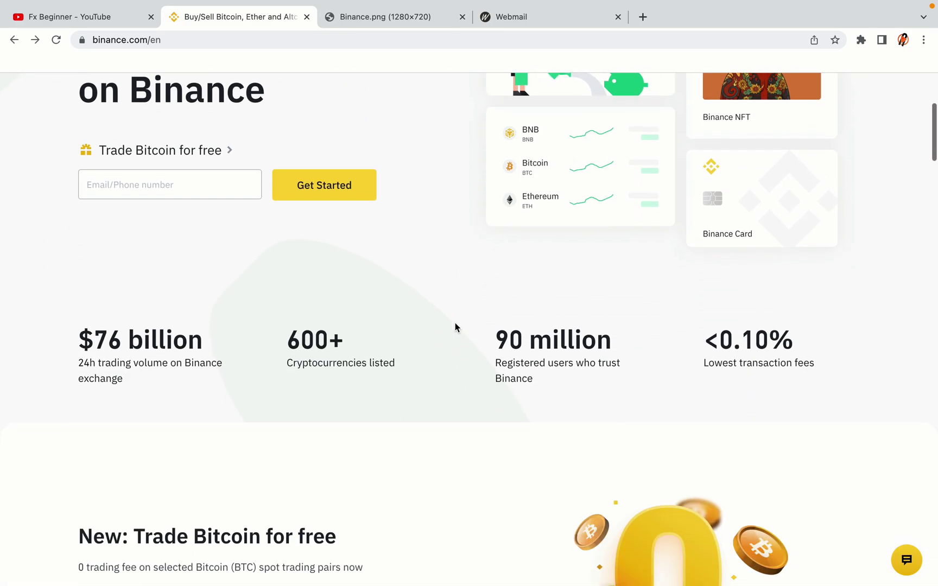
{"action": "scroll", "coordinate": [455, 323], "scroll_direction": "down", "scroll_amount": 3}
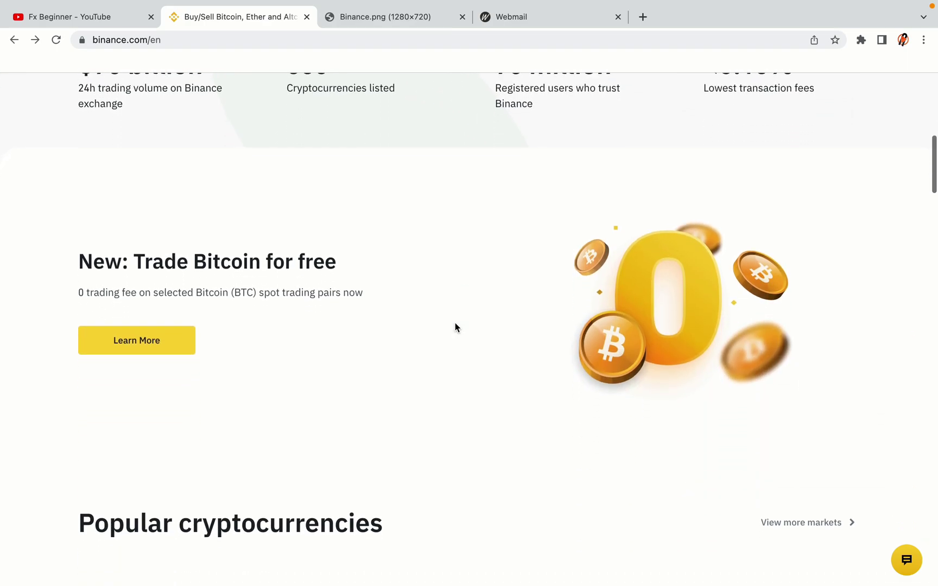
{"action": "scroll", "coordinate": [455, 327], "scroll_direction": "up", "scroll_amount": 2}
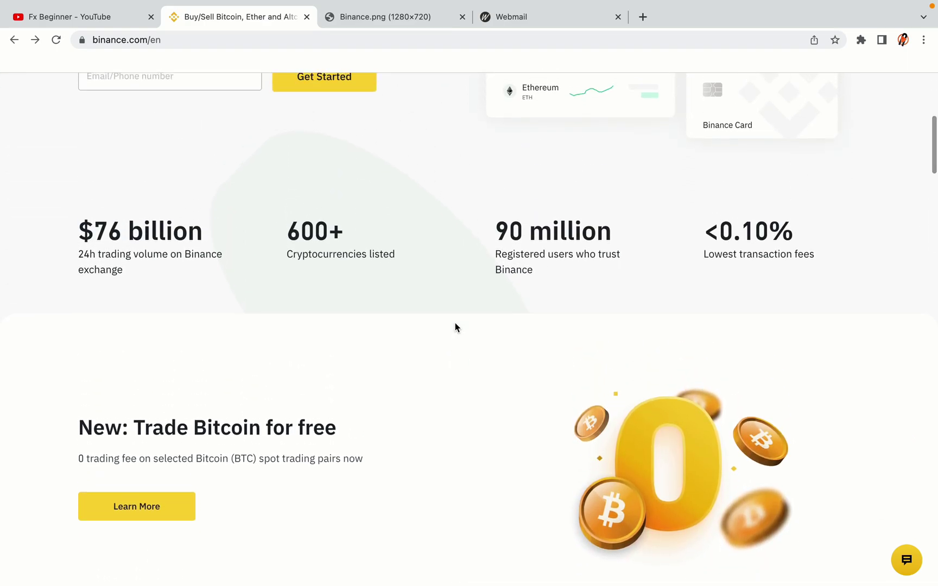
{"action": "scroll", "coordinate": [455, 327], "scroll_direction": "down", "scroll_amount": 4}
{"action": "scroll", "coordinate": [455, 327], "scroll_direction": "down", "scroll_amount": 2}
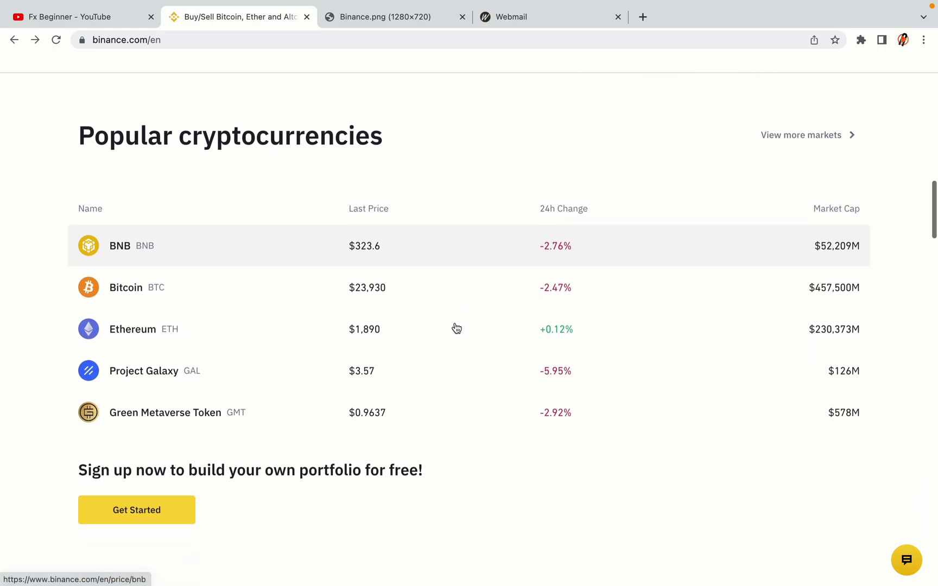
{"action": "scroll", "coordinate": [455, 327], "scroll_direction": "down", "scroll_amount": 2}
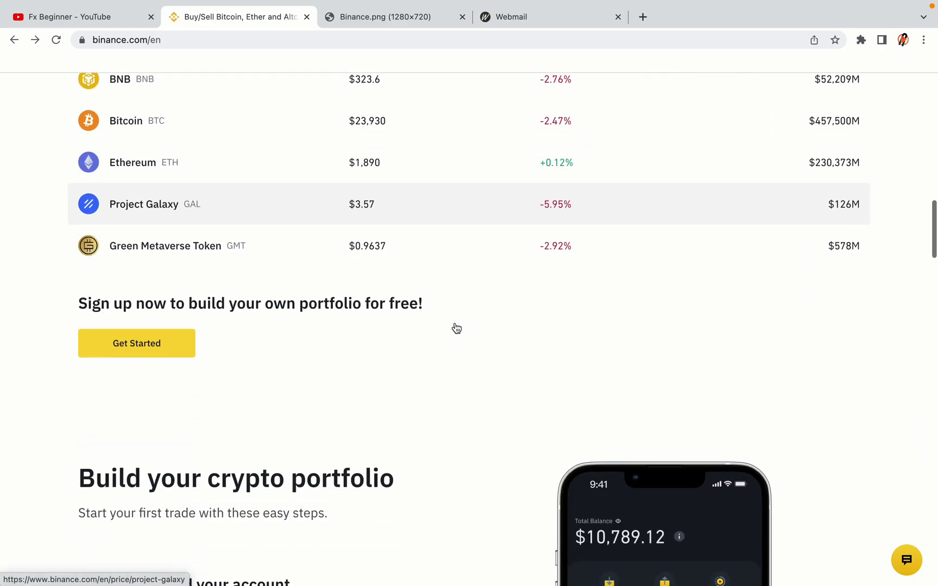
{"action": "scroll", "coordinate": [455, 327], "scroll_direction": "down", "scroll_amount": 2}
{"action": "scroll", "coordinate": [455, 327], "scroll_direction": "down", "scroll_amount": 2}
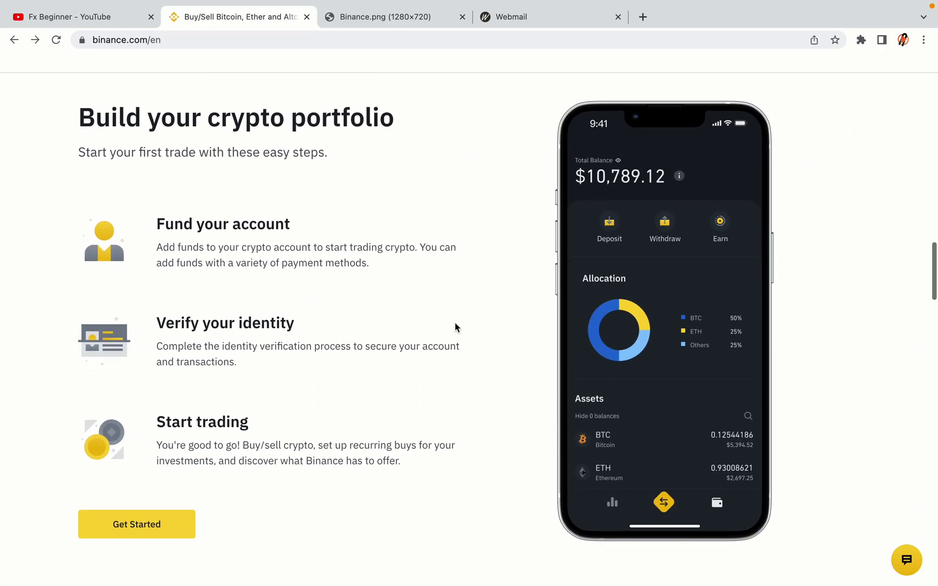
{"action": "scroll", "coordinate": [455, 327], "scroll_direction": "down", "scroll_amount": 3}
{"action": "scroll", "coordinate": [455, 326], "scroll_direction": "down", "scroll_amount": 2}
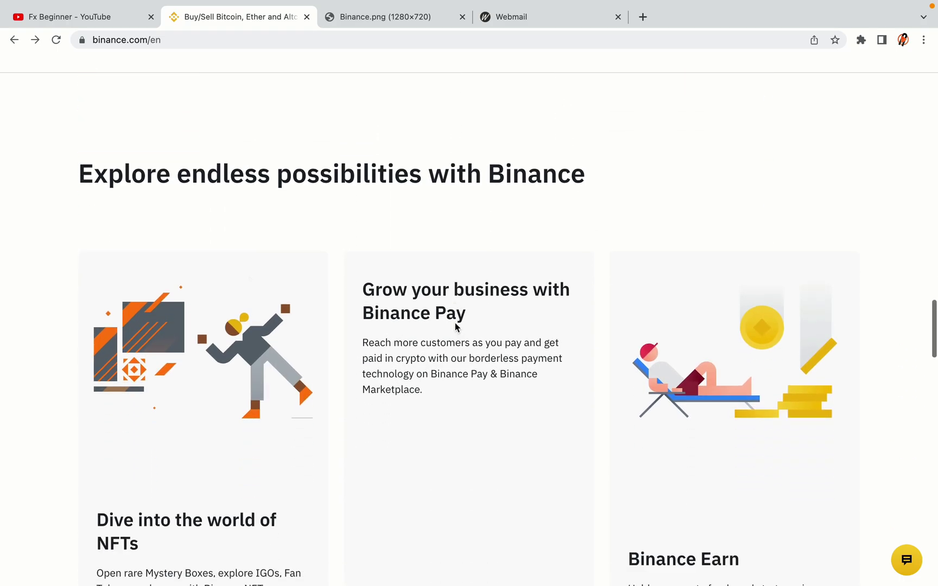
{"action": "scroll", "coordinate": [455, 326], "scroll_direction": "down", "scroll_amount": 1}
{"action": "scroll", "coordinate": [455, 328], "scroll_direction": "down", "scroll_amount": 4}
{"action": "scroll", "coordinate": [455, 324], "scroll_direction": "down", "scroll_amount": 1}
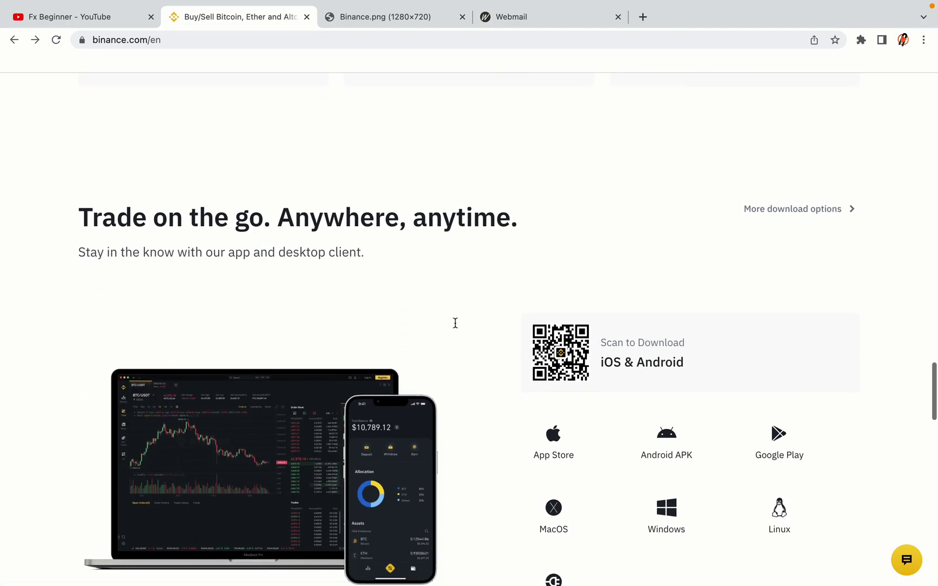
{"action": "scroll", "coordinate": [455, 322], "scroll_direction": "down", "scroll_amount": 1}
{"action": "scroll", "coordinate": [455, 323], "scroll_direction": "down", "scroll_amount": 4}
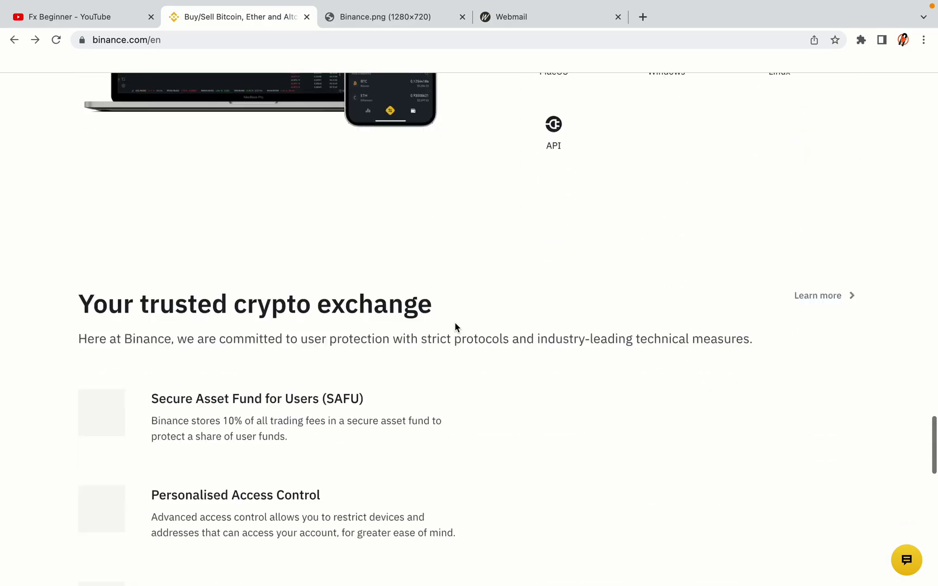
{"action": "scroll", "coordinate": [455, 327], "scroll_direction": "down", "scroll_amount": 3}
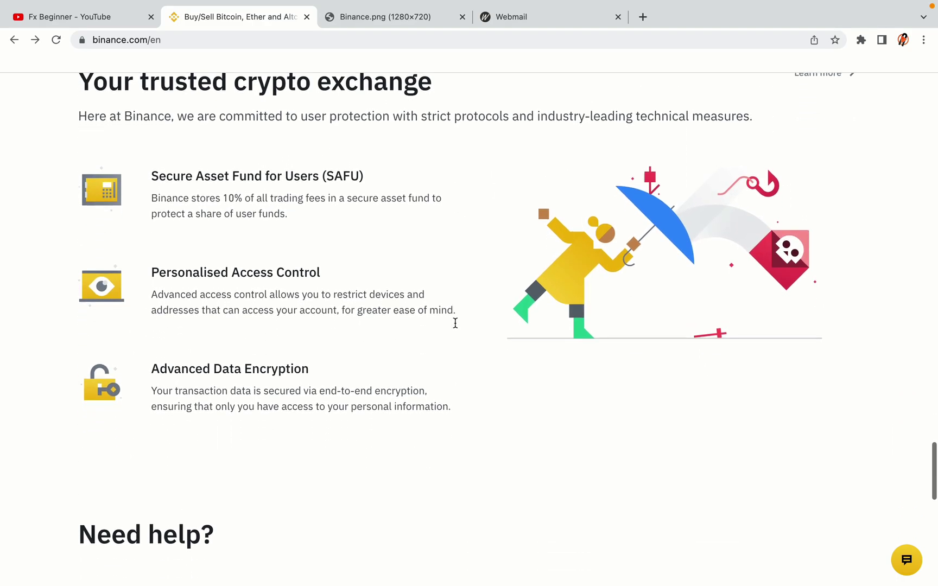
{"action": "scroll", "coordinate": [456, 323], "scroll_direction": "down", "scroll_amount": 5}
{"action": "scroll", "coordinate": [455, 323], "scroll_direction": "down", "scroll_amount": 1}
{"action": "scroll", "coordinate": [455, 323], "scroll_direction": "down", "scroll_amount": 1}
{"action": "scroll", "coordinate": [455, 322], "scroll_direction": "up", "scroll_amount": 15}
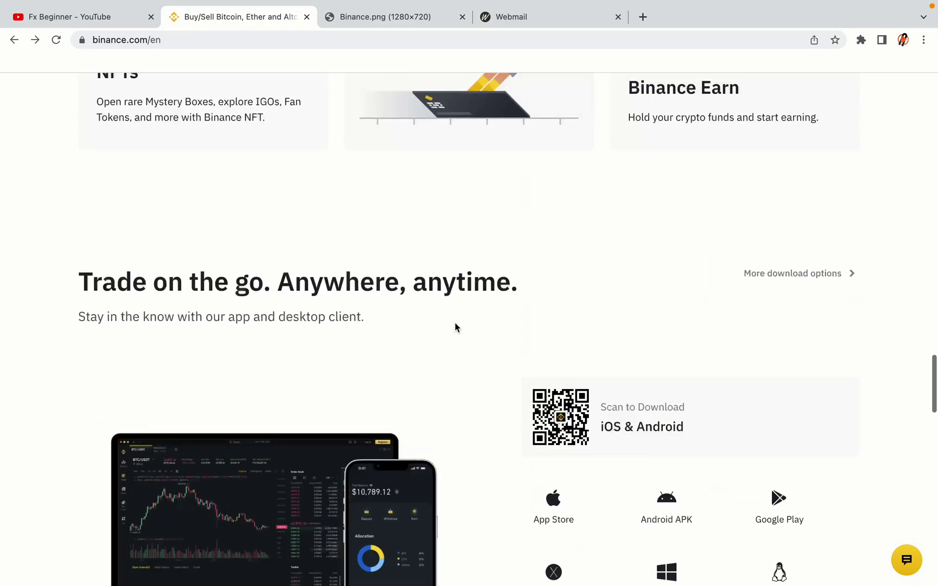
{"action": "scroll", "coordinate": [455, 327], "scroll_direction": "up", "scroll_amount": 10}
{"action": "scroll", "coordinate": [455, 327], "scroll_direction": "up", "scroll_amount": 3}
{"action": "scroll", "coordinate": [454, 327], "scroll_direction": "up", "scroll_amount": 3}
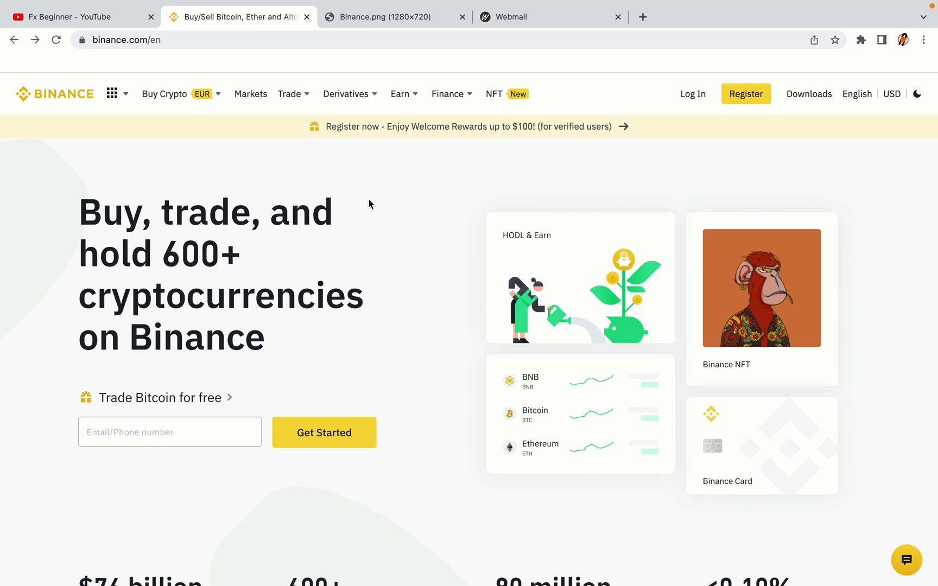
{"action": "left_click", "coordinate": [391, 16]}
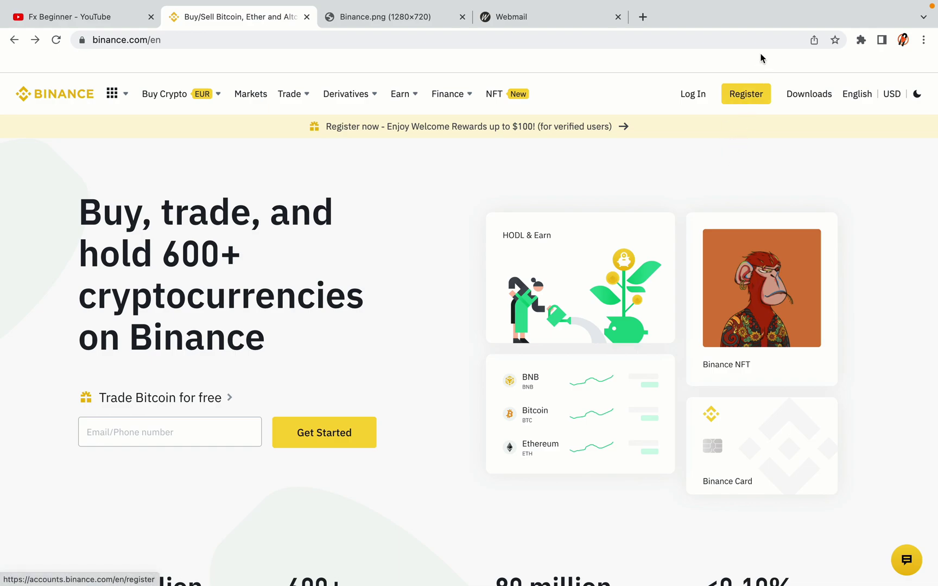
{"action": "left_click", "coordinate": [754, 101]}
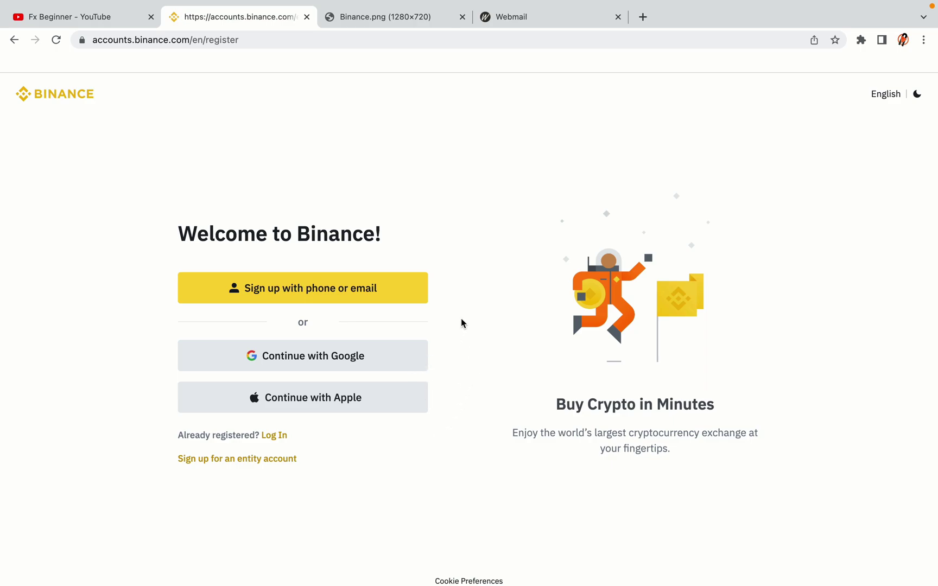
Step: Choose to sign up with phone or email for a personal account
{"action": "left_click", "coordinate": [387, 299]}
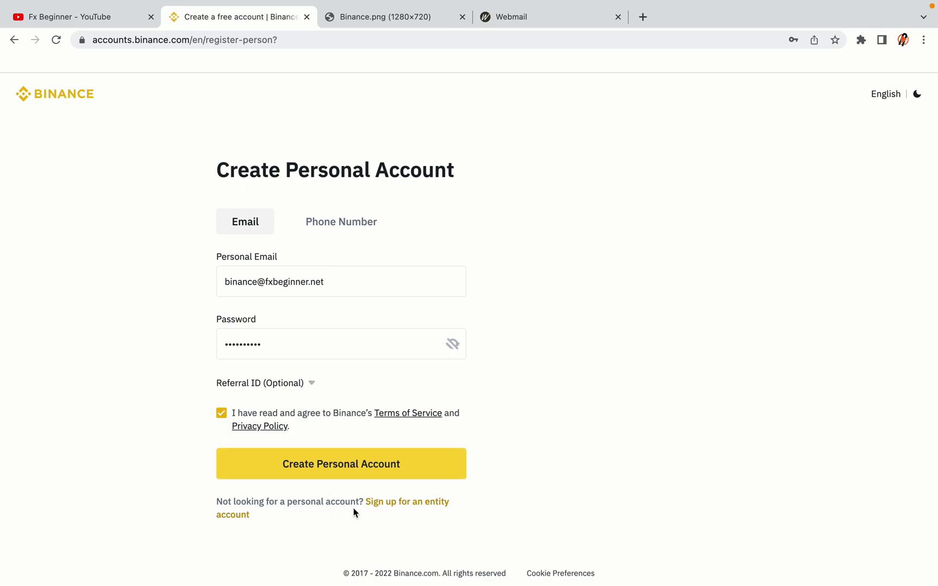
Step: Submit the personal account details to reach the email verification page
{"action": "left_click", "coordinate": [358, 471]}
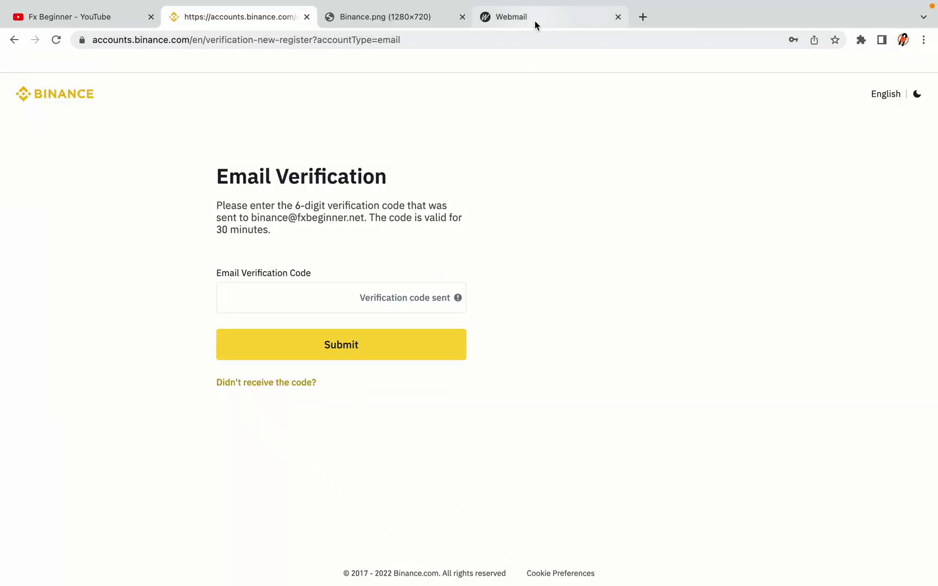
Step: Bring up the Webmail inbox and open the Binance registration email
{"action": "left_click_drag", "start_coordinate": [535, 15], "coordinate": [395, 16]}
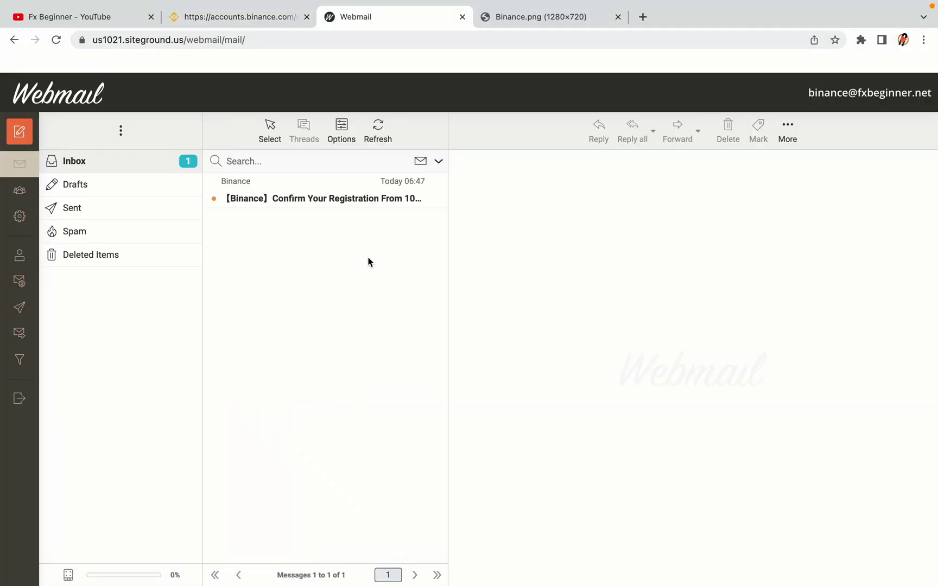
{"action": "mouse_move", "coordinate": [322, 192]}
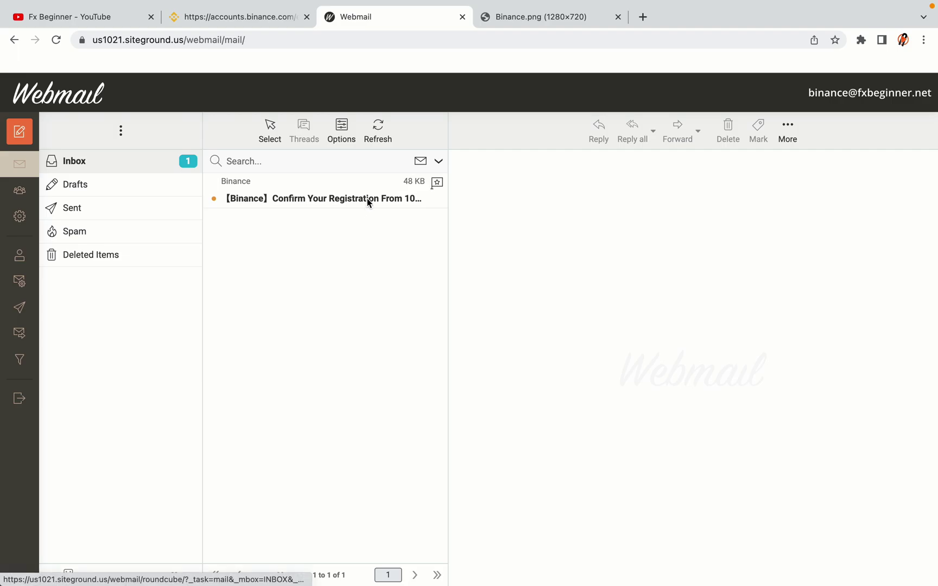
{"action": "left_click", "coordinate": [324, 196]}
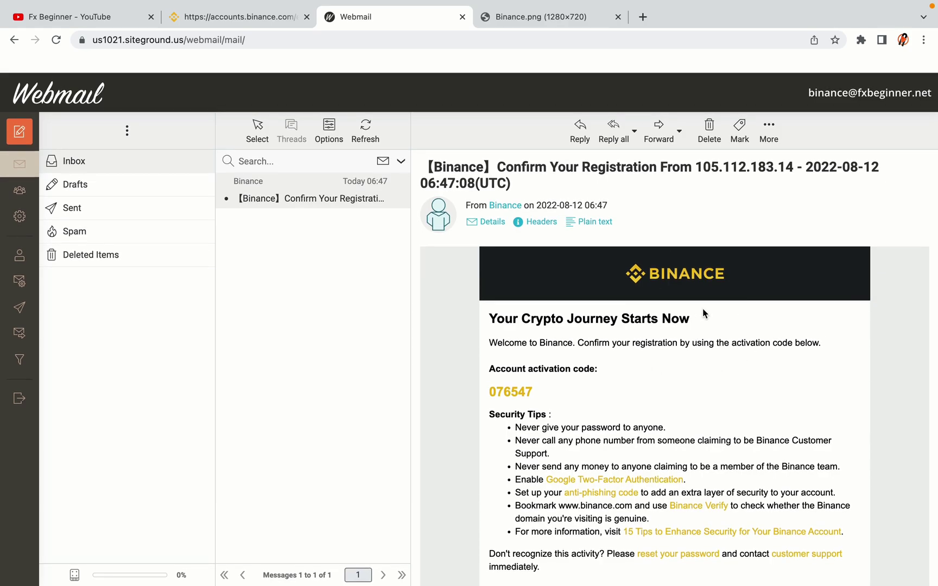
{"action": "scroll", "coordinate": [703, 313], "scroll_direction": "down", "scroll_amount": 3}
{"action": "scroll", "coordinate": [703, 312], "scroll_direction": "up", "scroll_amount": 1}
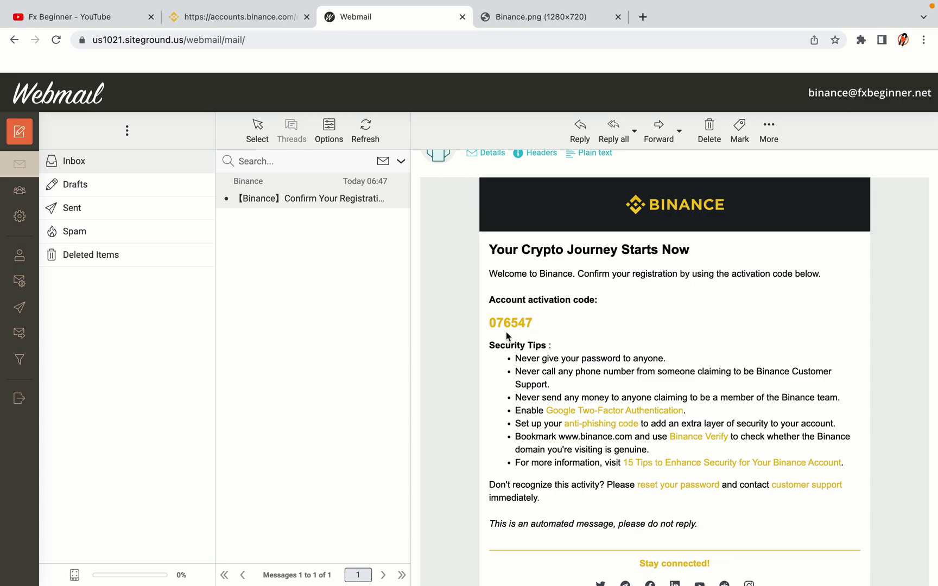
{"action": "left_click_drag", "start_coordinate": [489, 322], "coordinate": [536, 320]}
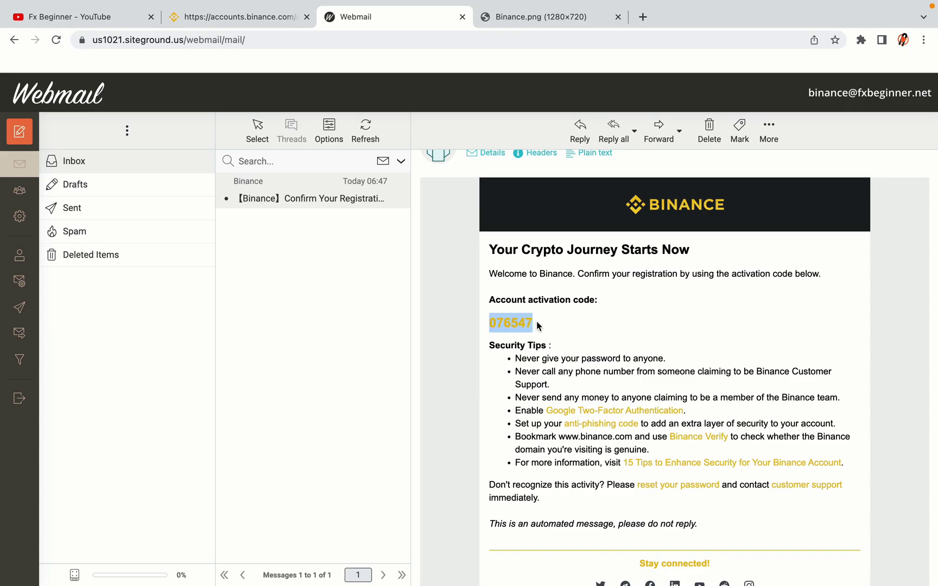
{"action": "left_click", "coordinate": [536, 321]}
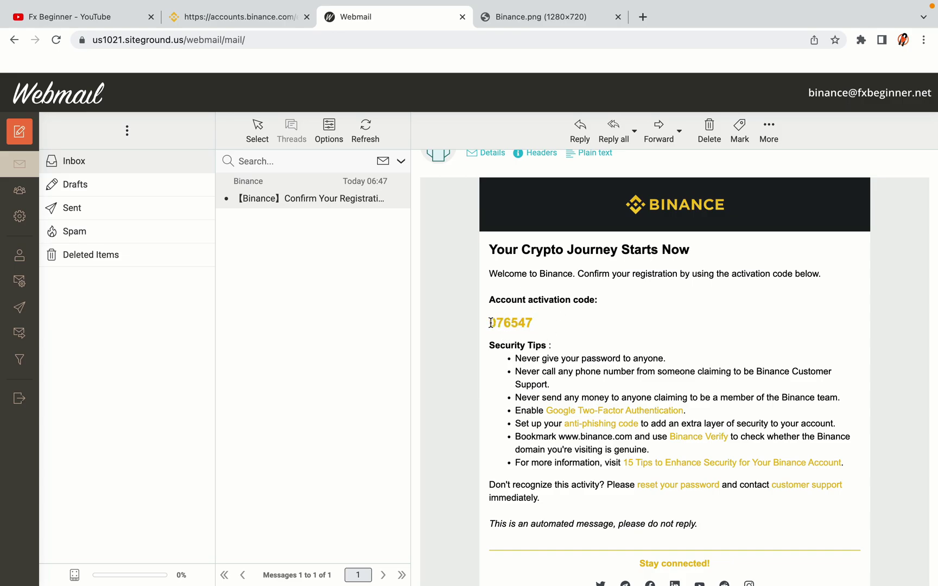
{"action": "left_click_drag", "start_coordinate": [490, 322], "coordinate": [533, 322]}
{"action": "right_click", "coordinate": [519, 320]}
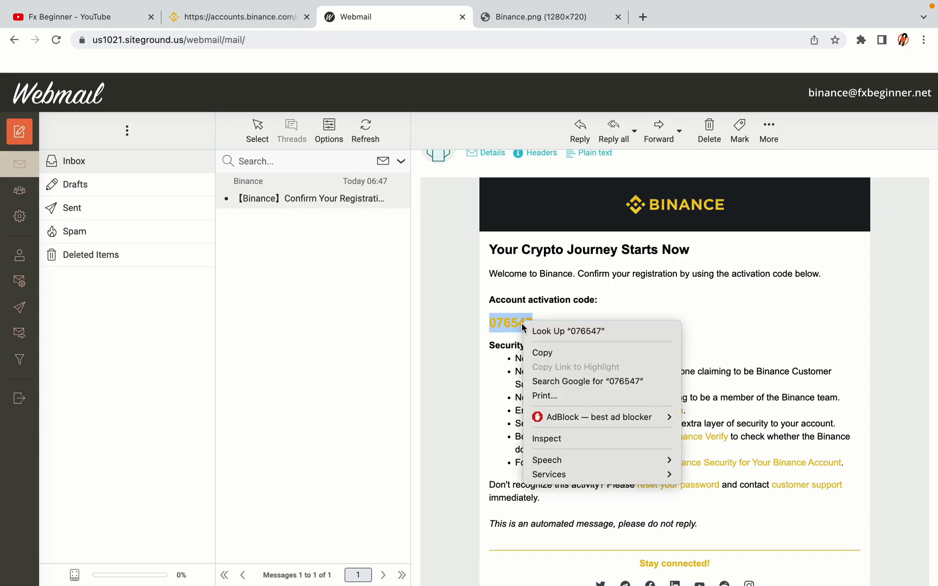
{"action": "left_click", "coordinate": [535, 350]}
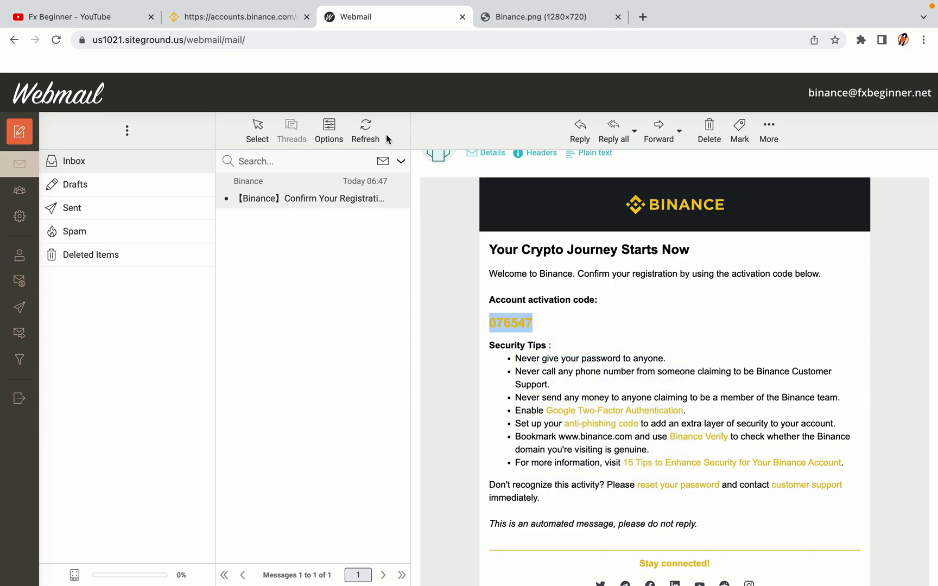
{"action": "left_click", "coordinate": [244, 17]}
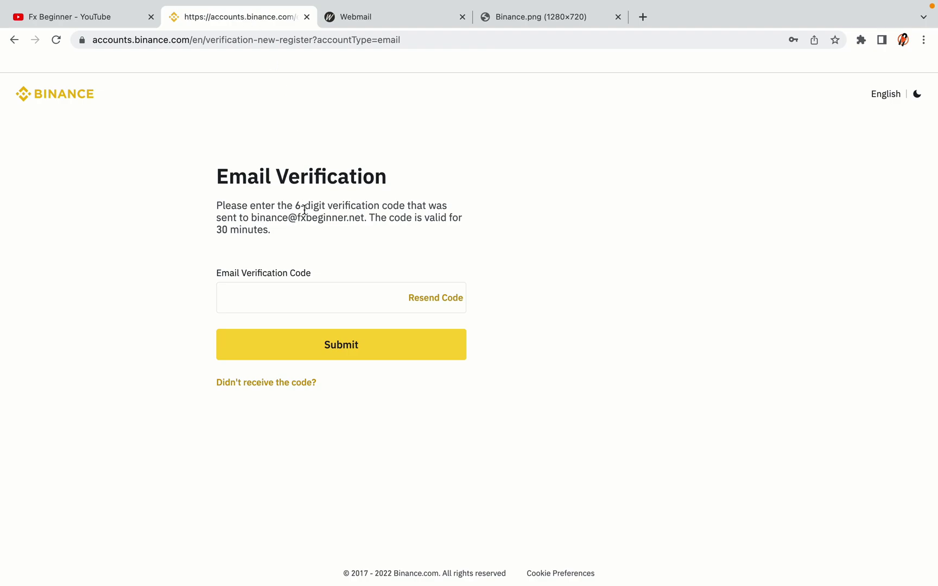
{"action": "left_click", "coordinate": [286, 295]}
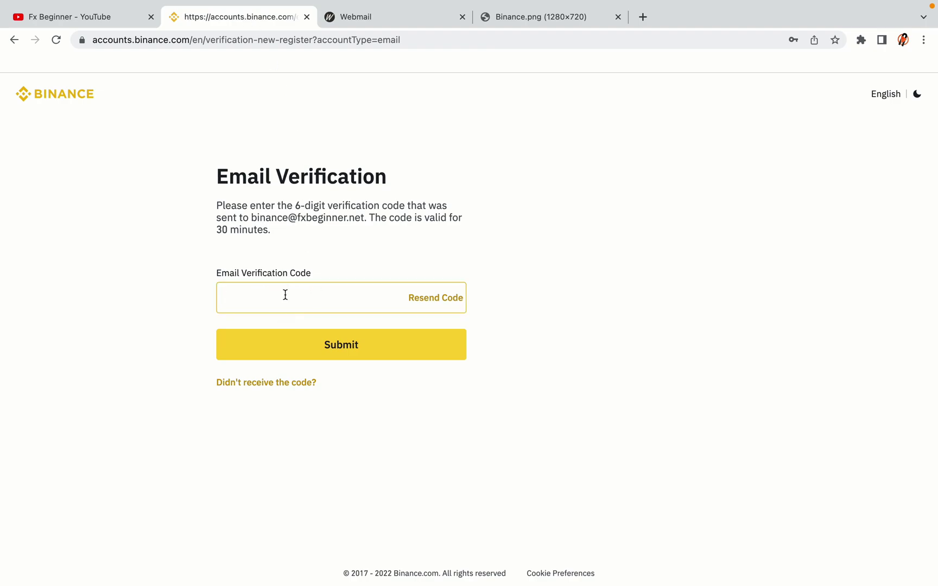
{"action": "key", "text": "ctrl+v"}
{"action": "left_click", "coordinate": [165, 281]}
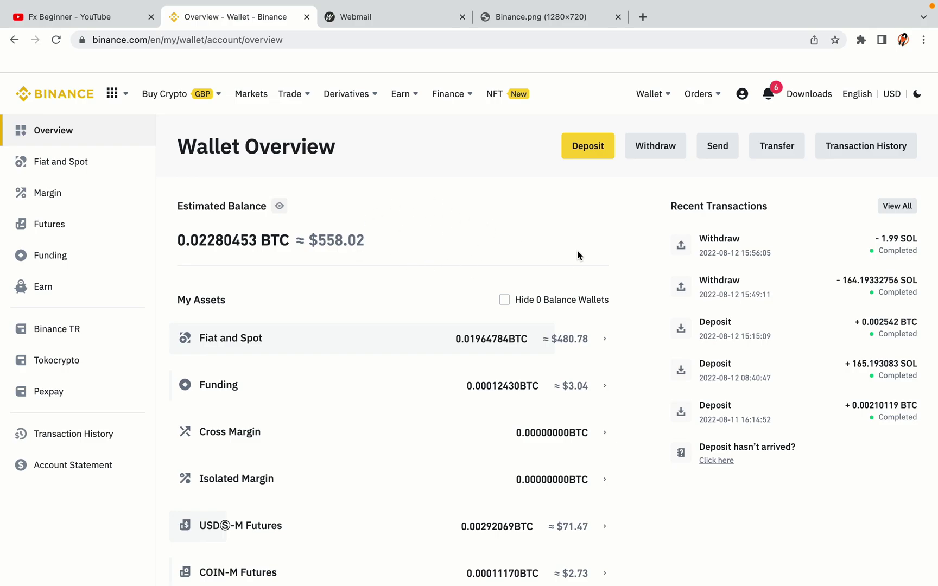
{"action": "scroll", "coordinate": [576, 252], "scroll_direction": "down", "scroll_amount": 1}
{"action": "scroll", "coordinate": [576, 255], "scroll_direction": "down", "scroll_amount": 3}
{"action": "scroll", "coordinate": [577, 255], "scroll_direction": "down", "scroll_amount": 2}
{"action": "scroll", "coordinate": [577, 254], "scroll_direction": "down", "scroll_amount": 2}
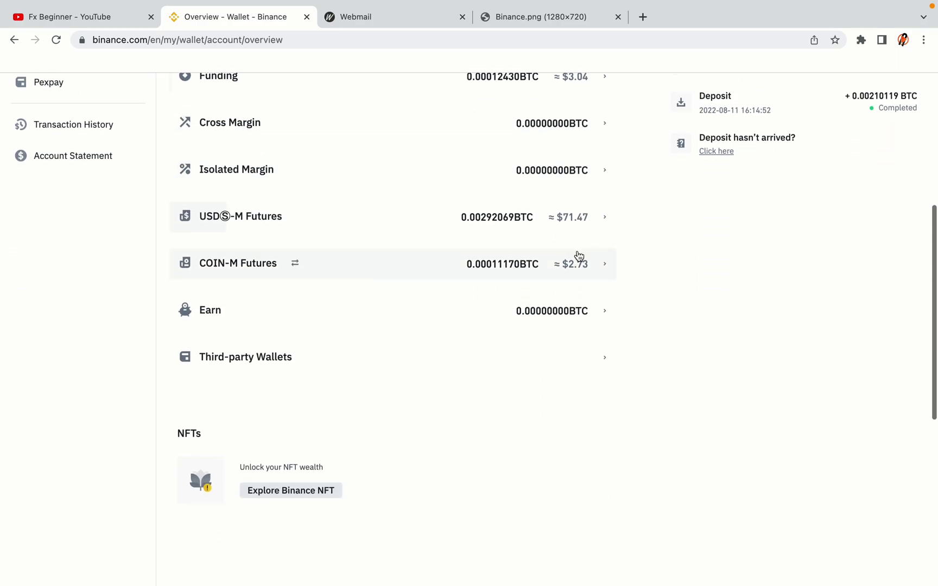
{"action": "scroll", "coordinate": [577, 255], "scroll_direction": "up", "scroll_amount": 1}
{"action": "scroll", "coordinate": [576, 255], "scroll_direction": "up", "scroll_amount": 4}
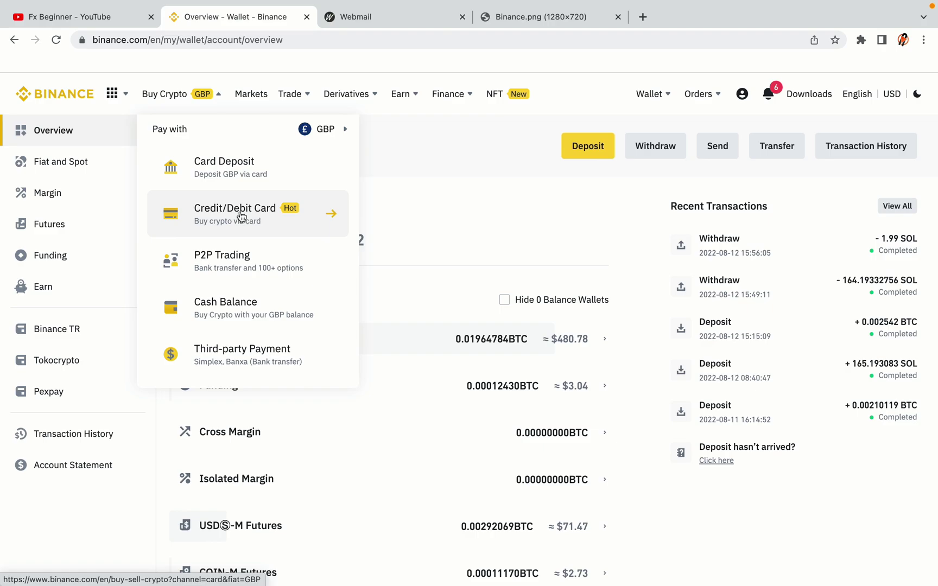
{"action": "mouse_move", "coordinate": [293, 93]}
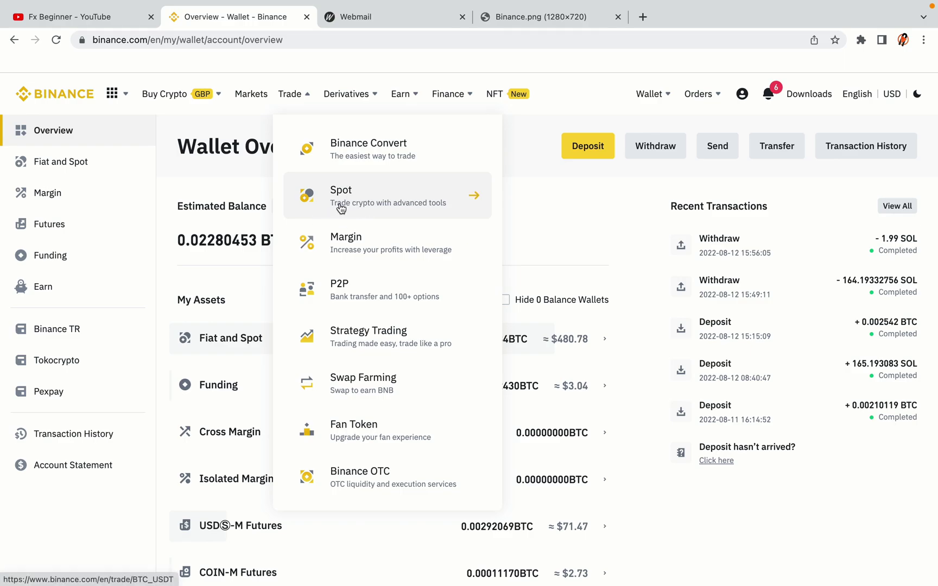
Step: Return to the signed-in Binance homepage via the logo
{"action": "left_click", "coordinate": [61, 88]}
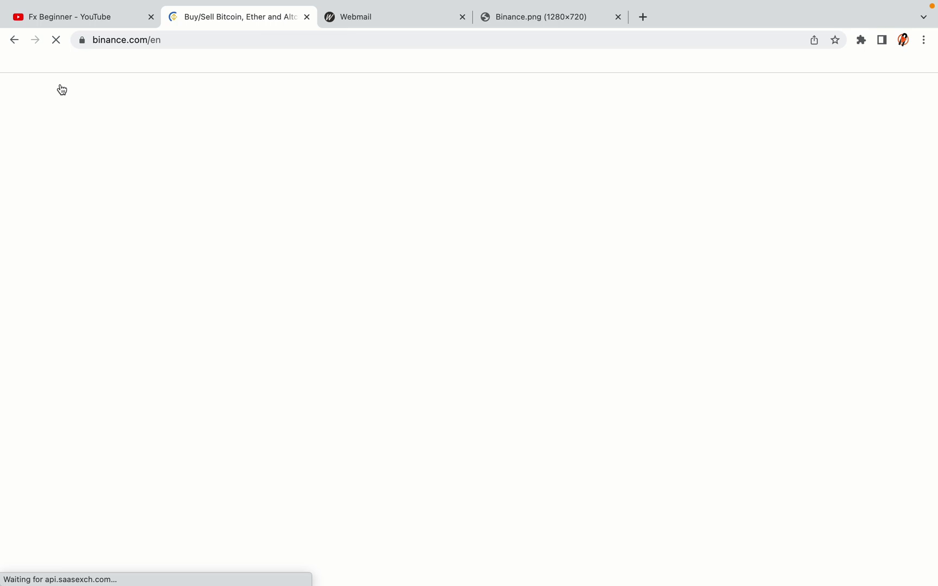